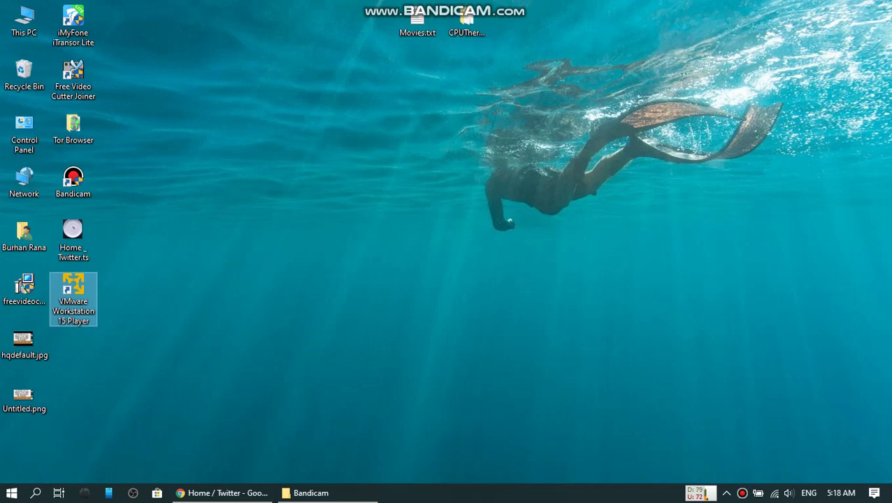
# Launch VMware Workstation 15 Player and open the settings of the Ubuntu 64-bit virtual machine
pyautogui.click(463, 238)
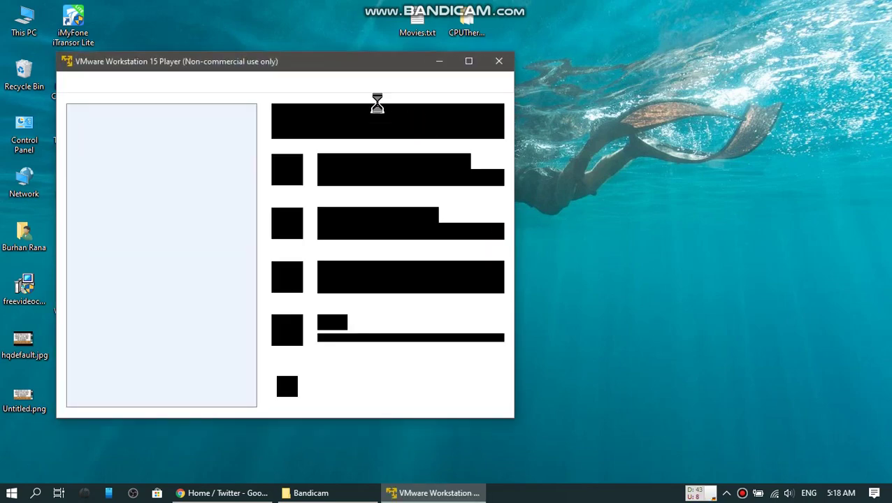
pyautogui.moveTo(247, 61); pyautogui.dragTo(410, 57)
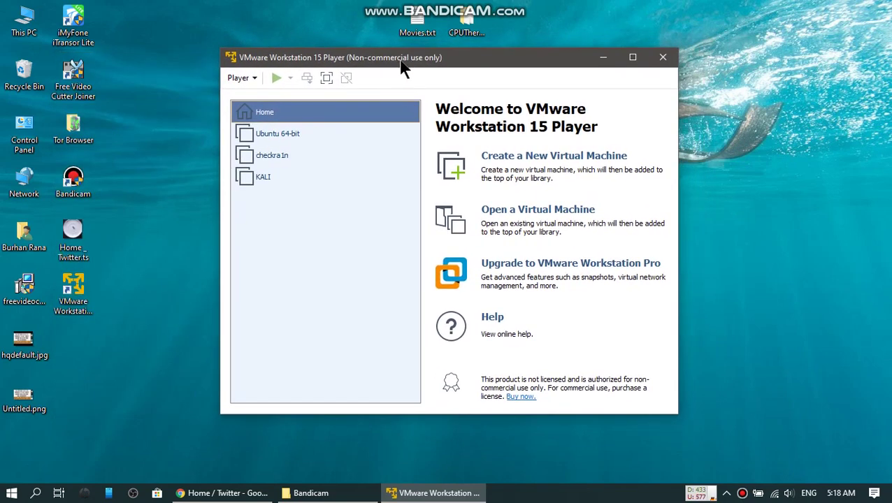
pyautogui.click(281, 135)
pyautogui.doubleClick(257, 135)
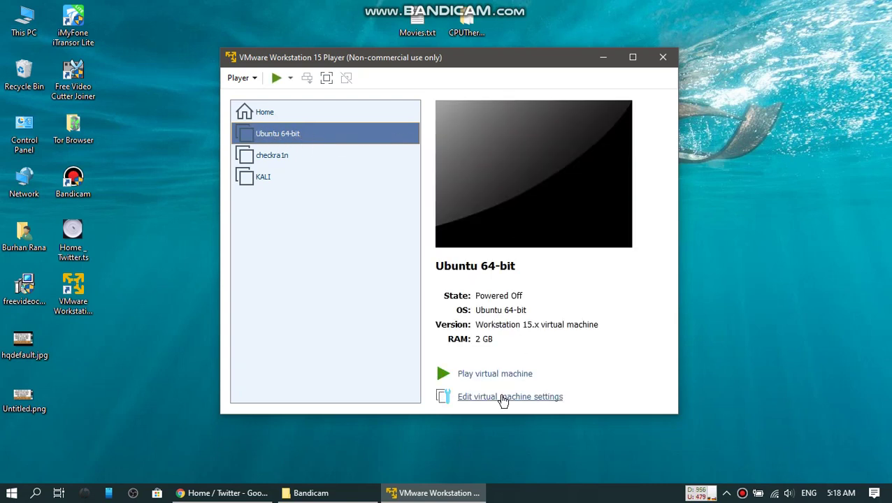
pyautogui.click(503, 396)
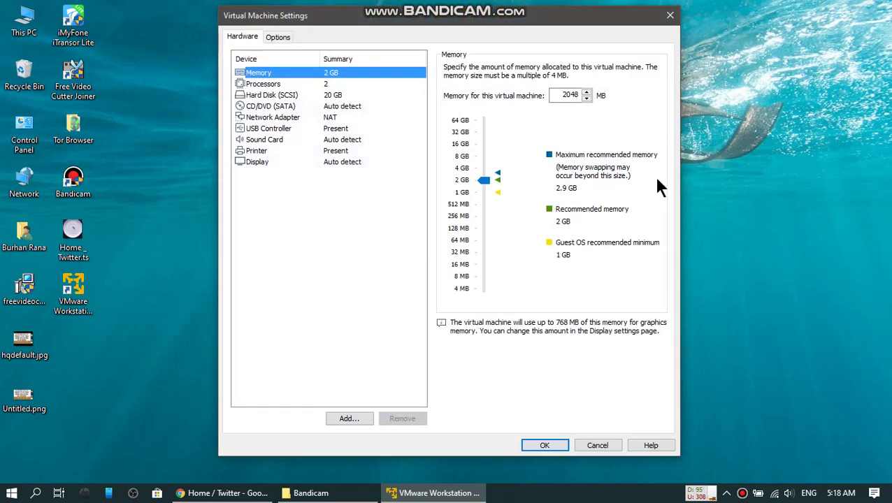
# Review the processor, hard disk, CD/DVD and network adapter settings of the virtual machine
pyautogui.click(263, 85)
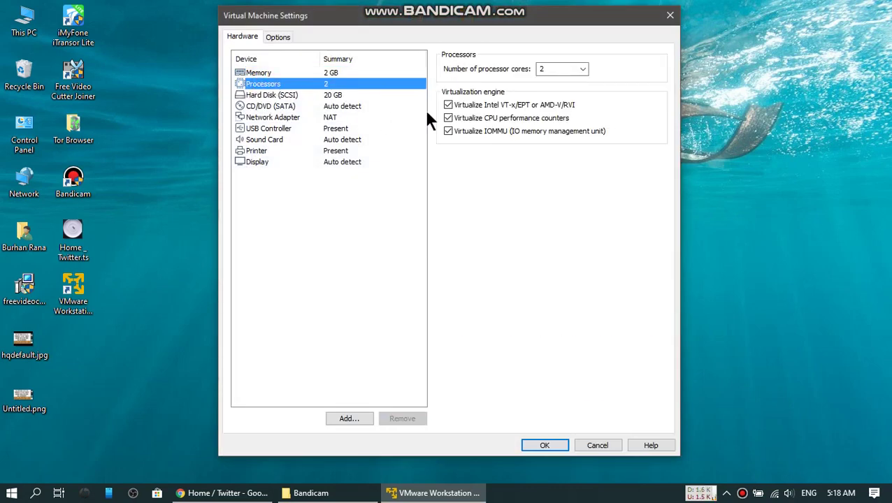
pyautogui.click(448, 119)
pyautogui.click(285, 98)
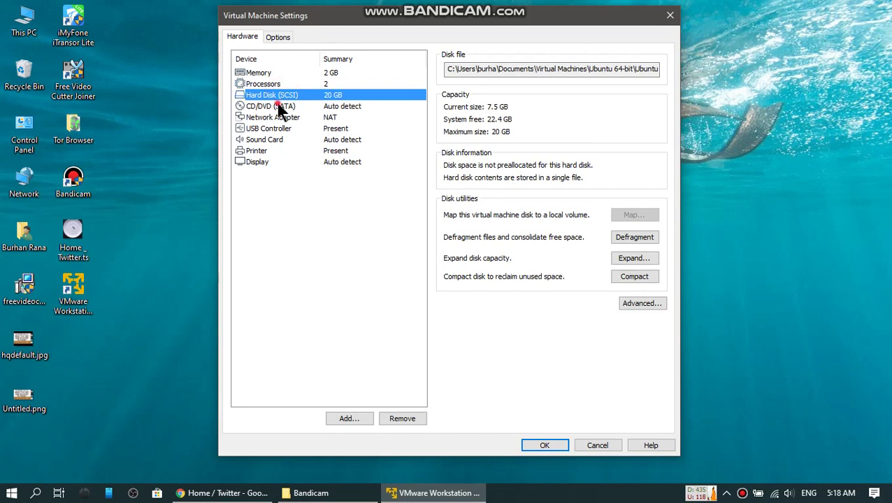
pyautogui.click(277, 105)
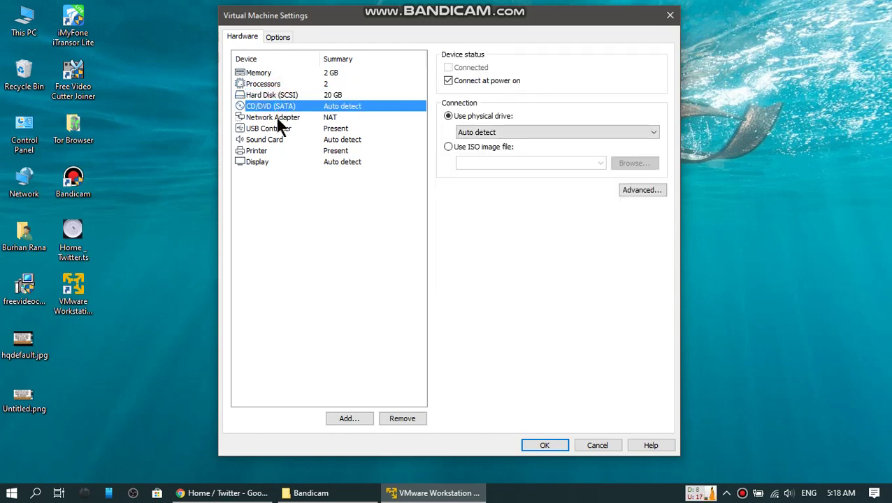
pyautogui.click(276, 117)
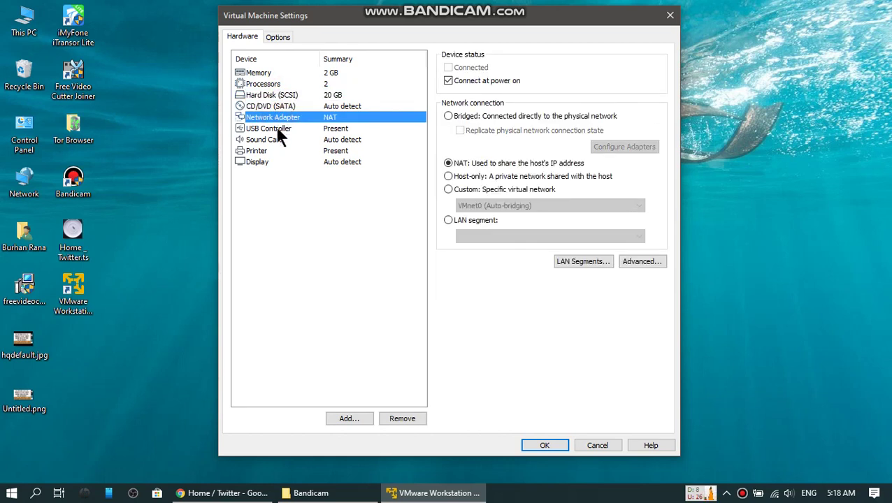
# Set the USB controller's compatibility to USB 2.0
pyautogui.click(278, 130)
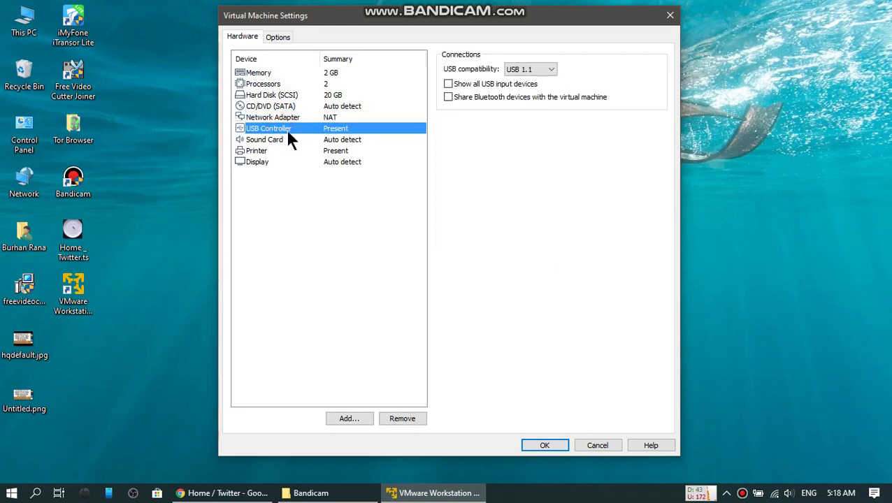
pyautogui.click(550, 69)
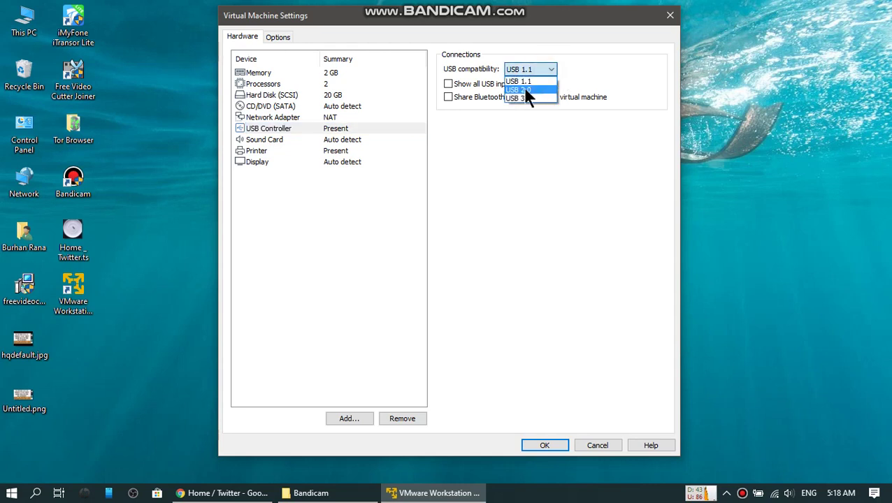
pyautogui.click(524, 91)
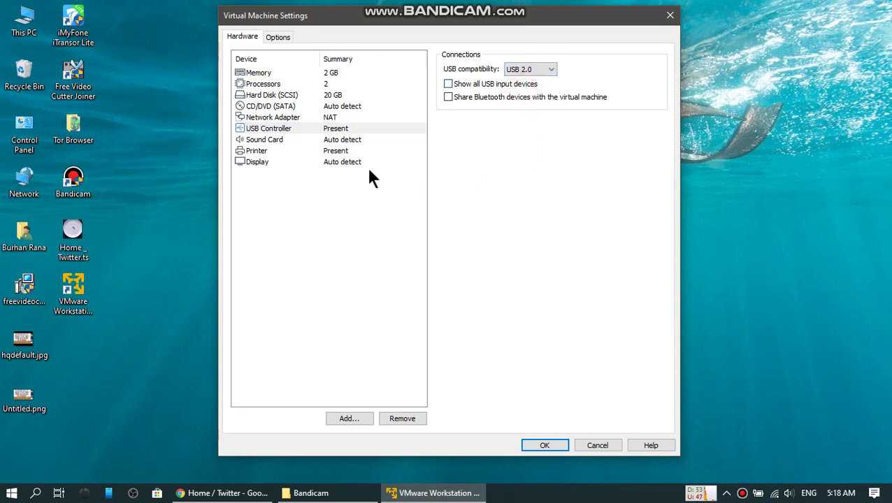
# Check the sound card, printer and display settings, and save the virtual machine settings
pyautogui.click(265, 141)
pyautogui.click(259, 151)
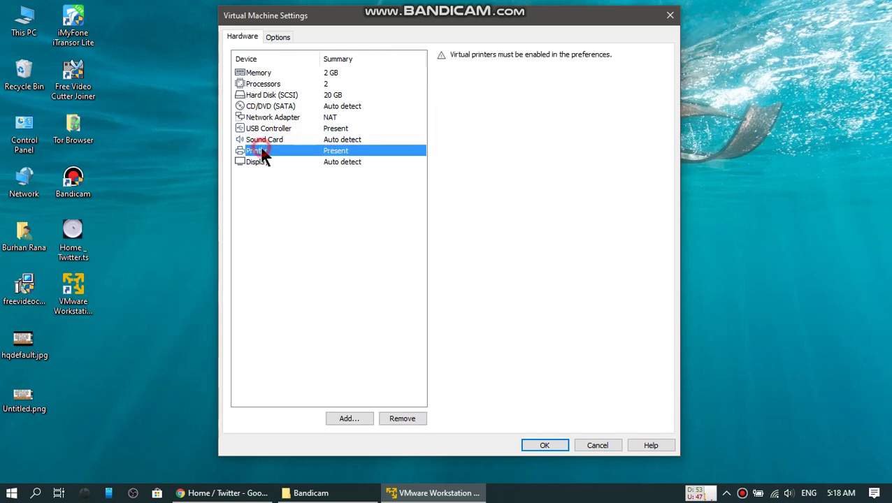
pyautogui.click(259, 162)
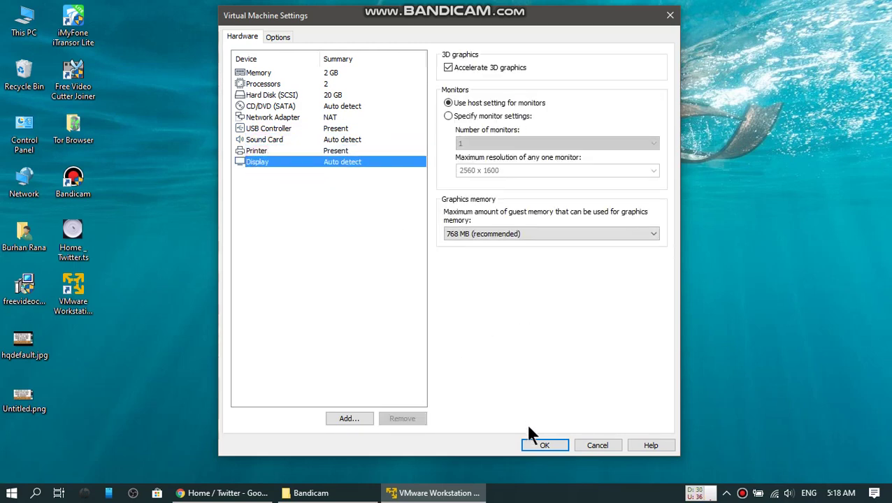
pyautogui.click(539, 445)
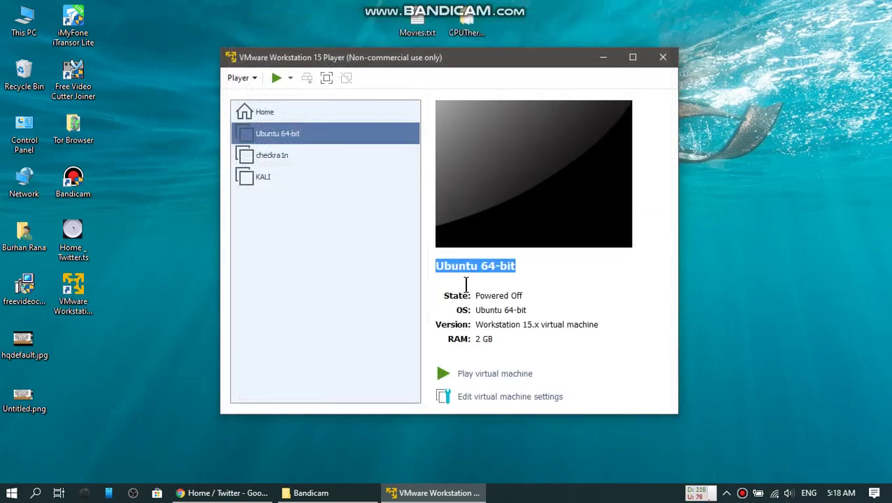
# Start the Ubuntu 64-bit virtual machine and postpone the VMware Tools for Linux download
pyautogui.click(497, 375)
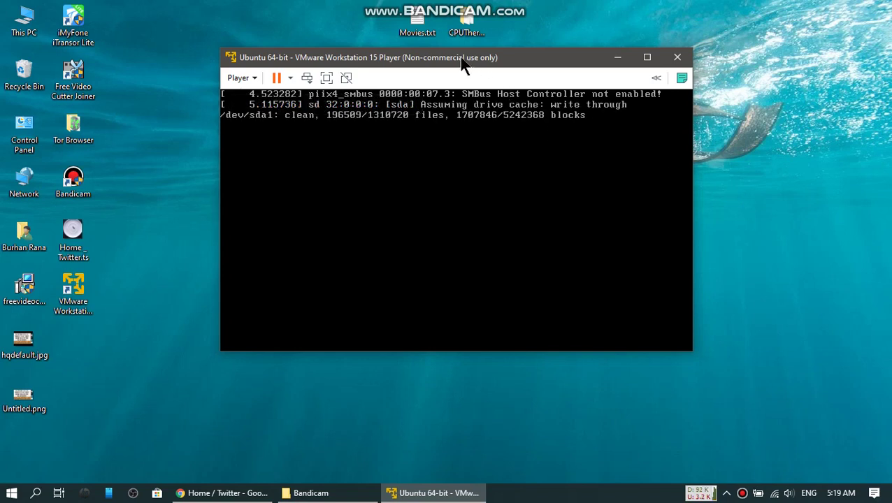
pyautogui.moveTo(461, 62); pyautogui.dragTo(465, 80)
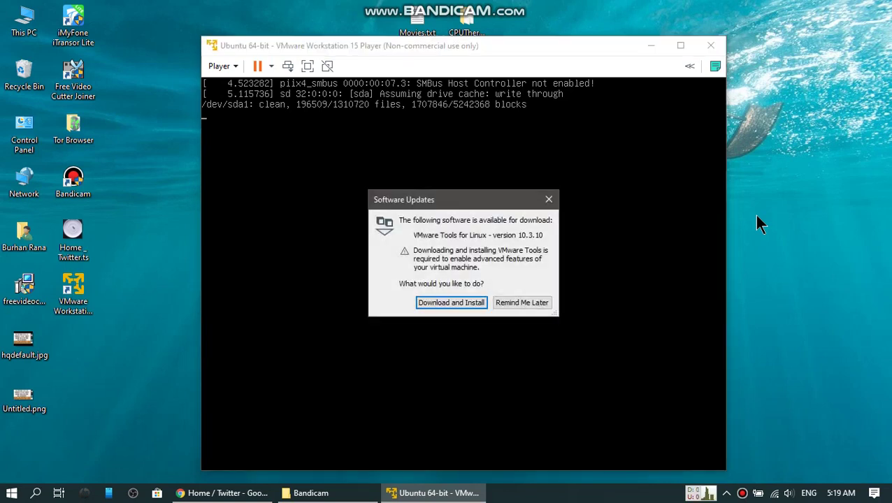
pyautogui.click(532, 303)
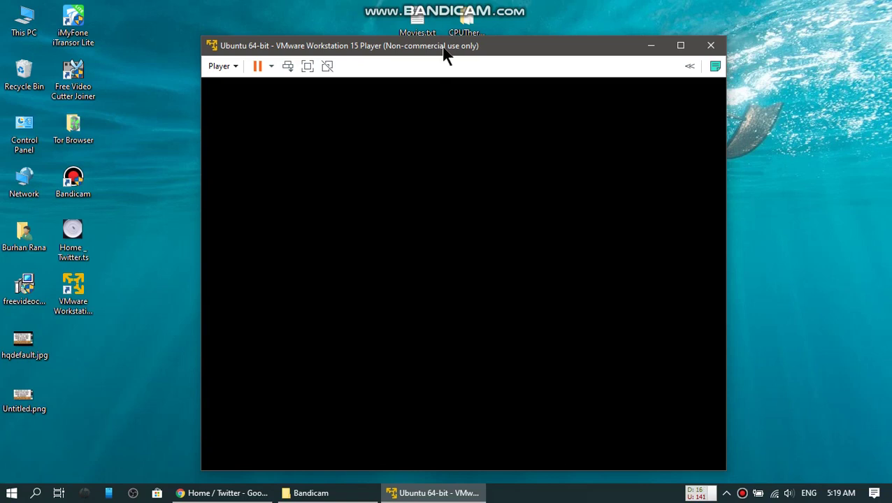
pyautogui.moveTo(445, 55); pyautogui.dragTo(428, 44)
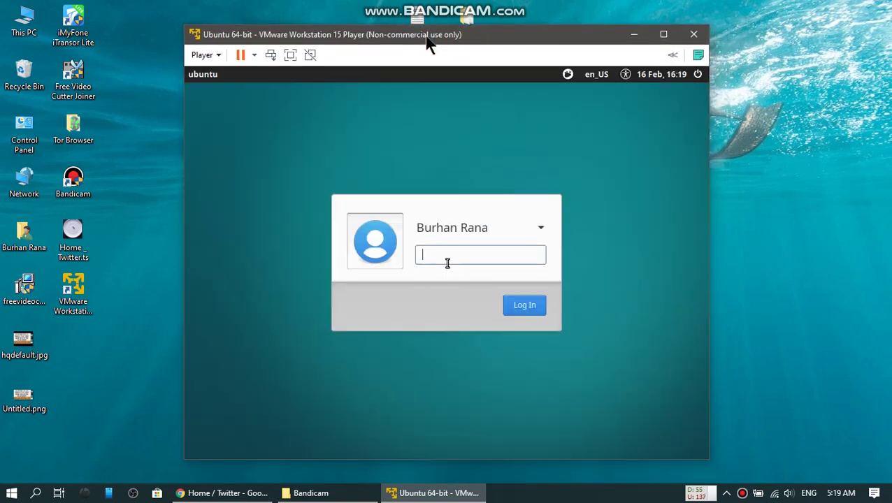
# Log in to the Ubuntu guest by entering the account password
pyautogui.click(460, 254)
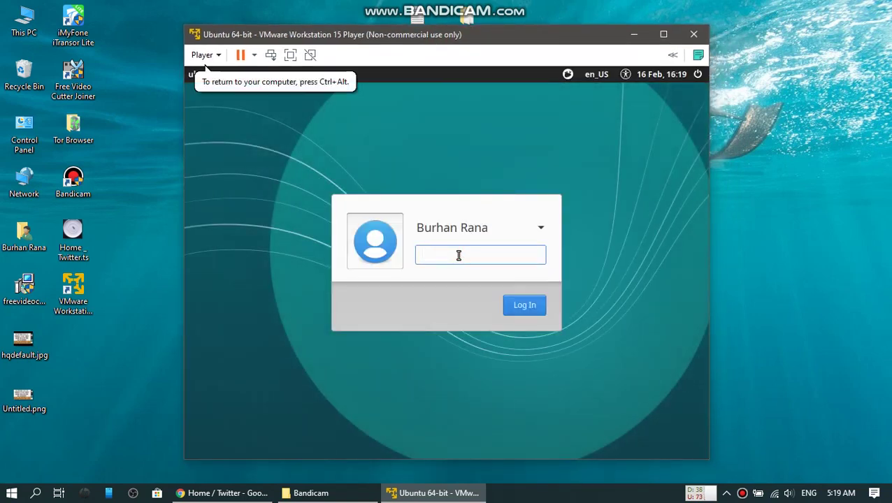
pyautogui.write('••••••••')
pyautogui.press('Return')
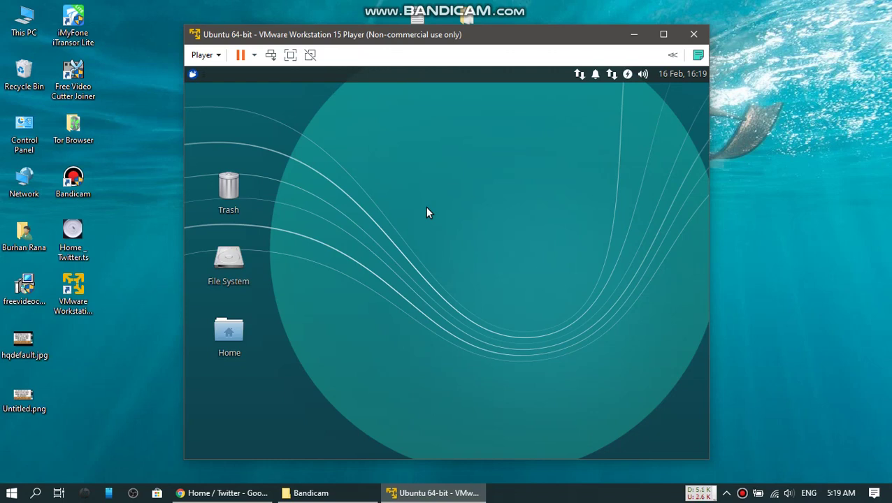
pyautogui.moveTo(448, 32); pyautogui.dragTo(451, 30)
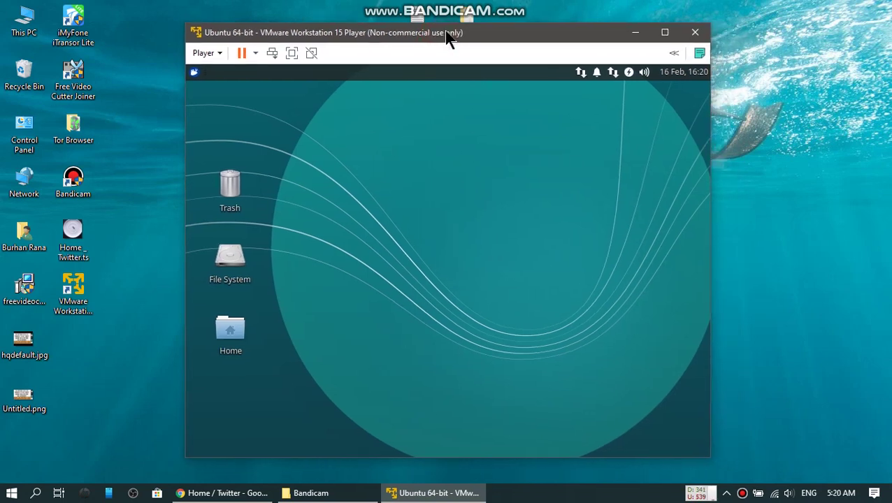
# Find checkra1n among the Ubuntu guest's applications by searching for "ch" and launch it
pyautogui.click(195, 72)
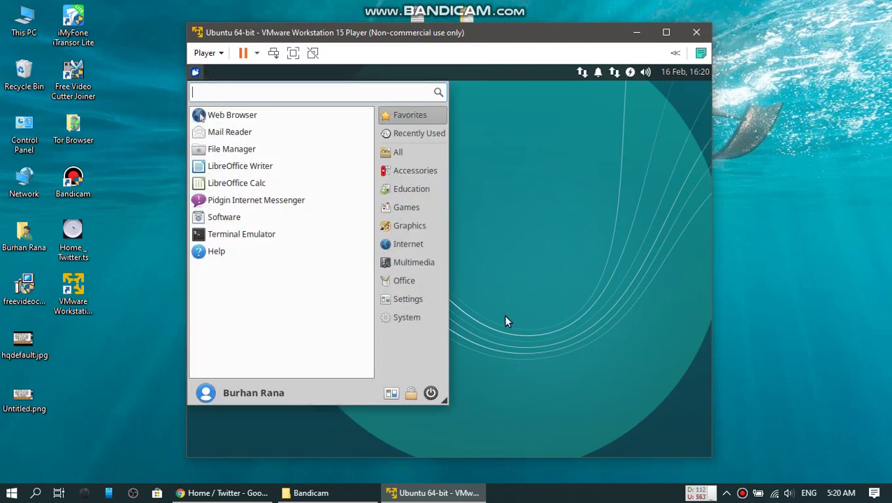
pyautogui.write('ch')
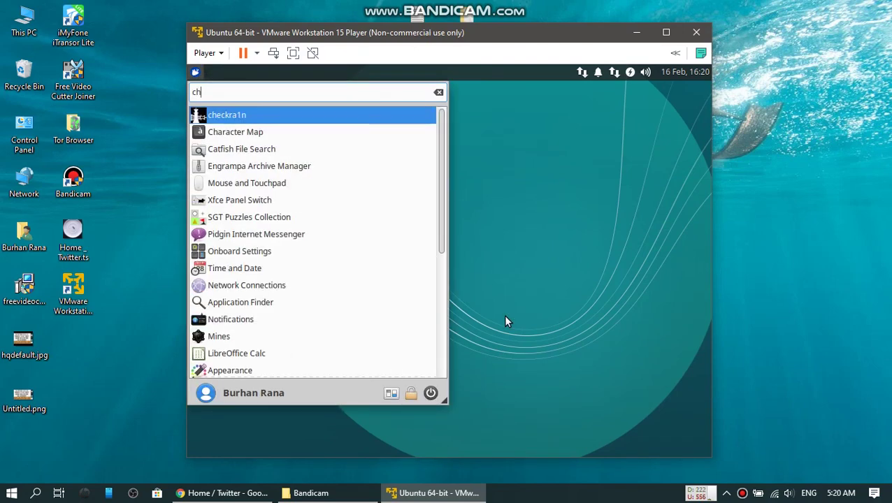
pyautogui.click(235, 116)
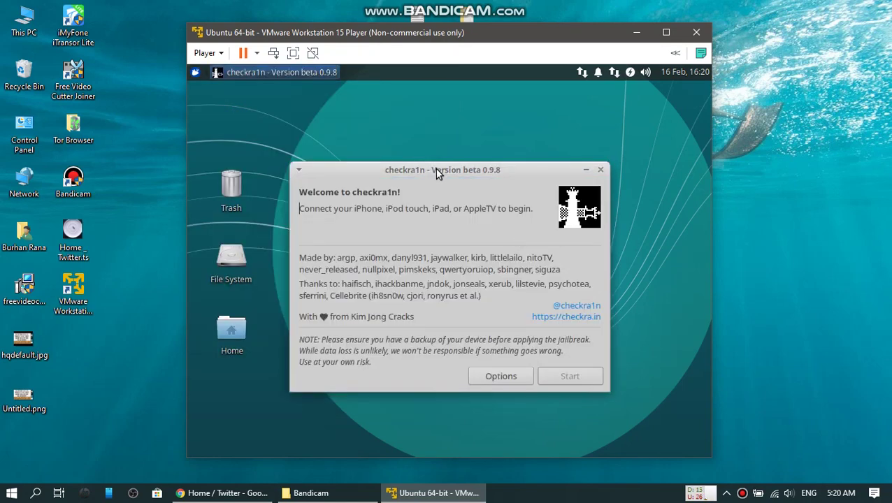
pyautogui.moveTo(436, 174); pyautogui.dragTo(452, 152)
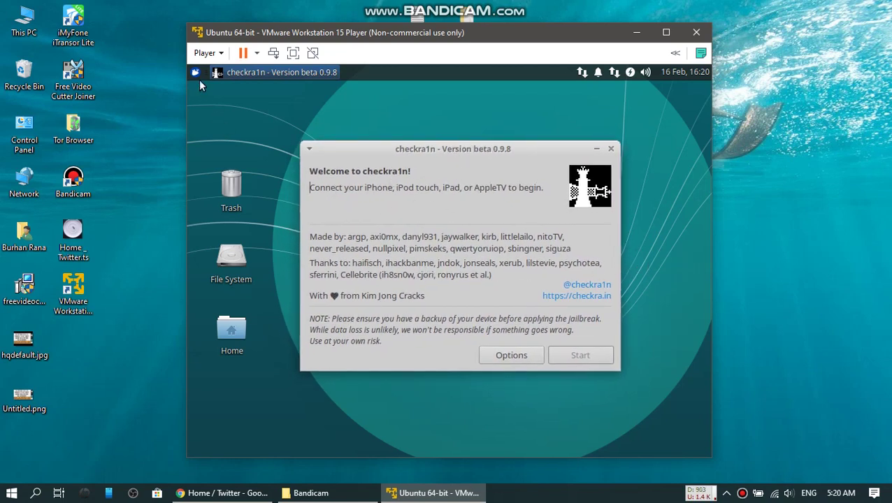
# Connect the Apple iPhone to the virtual machine, disconnecting it from the host
pyautogui.click(216, 55)
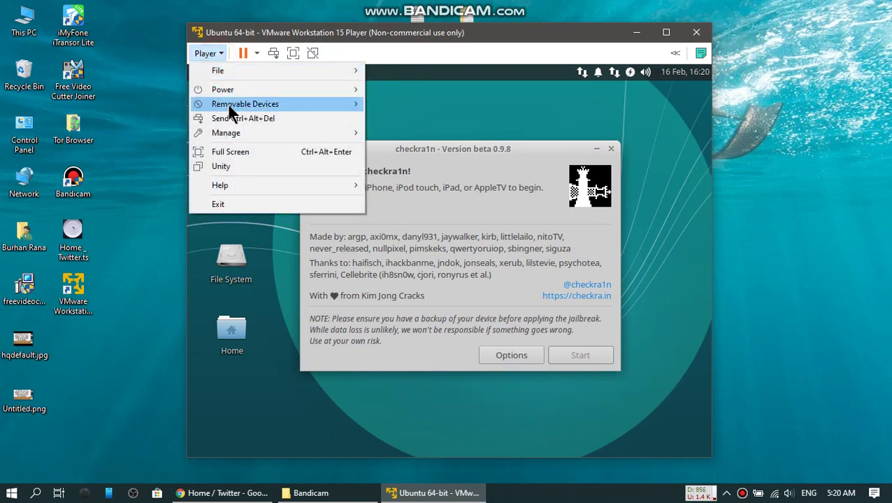
pyautogui.moveTo(325, 105)
pyautogui.moveTo(430, 165)
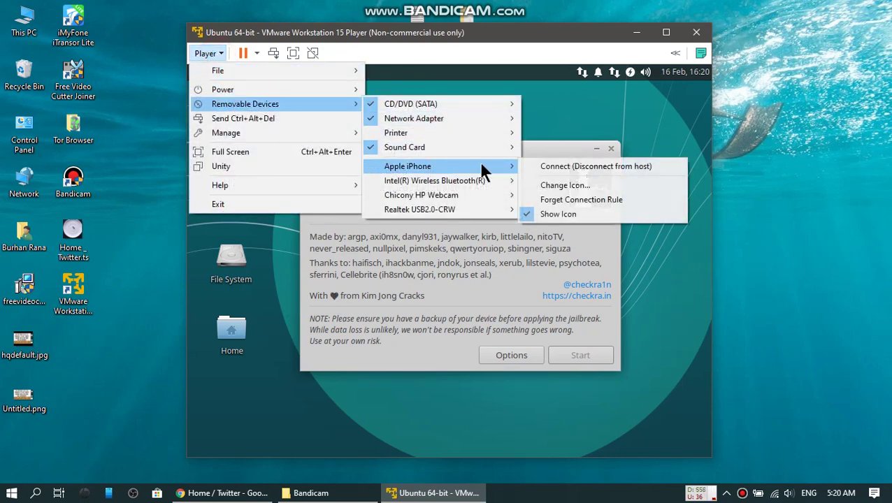
pyautogui.click(592, 171)
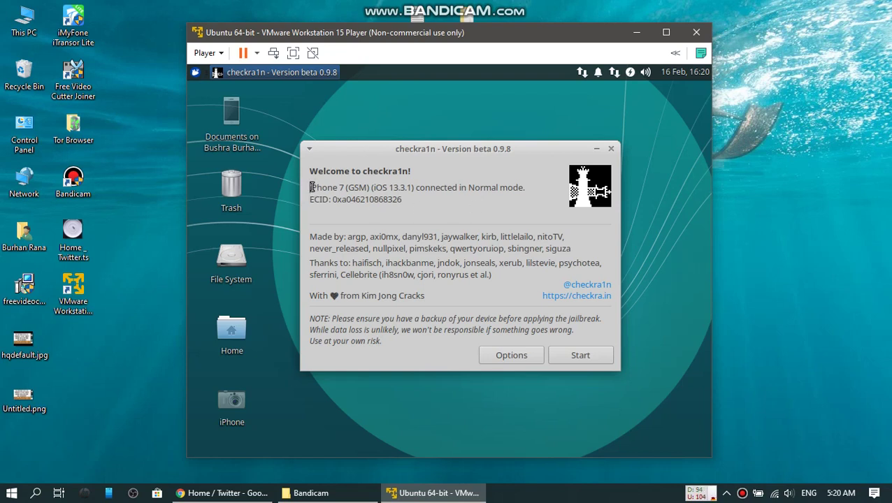
# Start the checkra1n jailbreak for the connected iPhone, pass through recovery mode and start the DFU mode procedure
pyautogui.moveTo(311, 187); pyautogui.dragTo(529, 210)
pyautogui.click(526, 208)
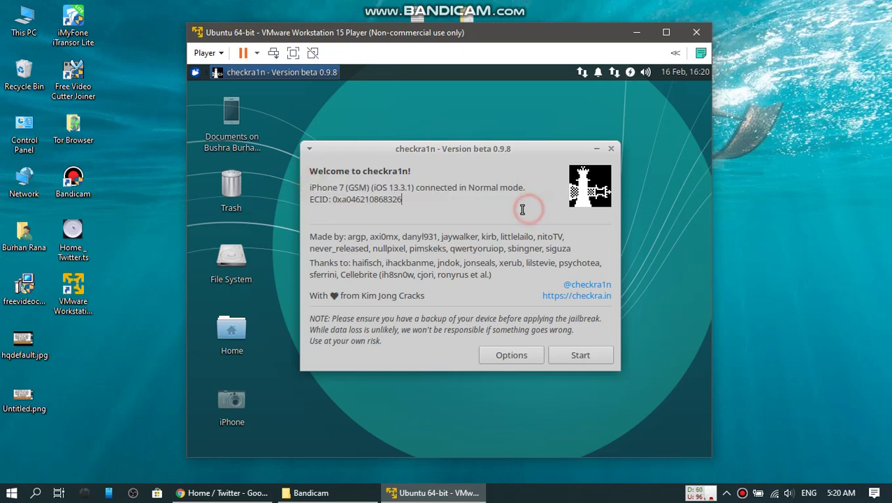
pyautogui.click(582, 356)
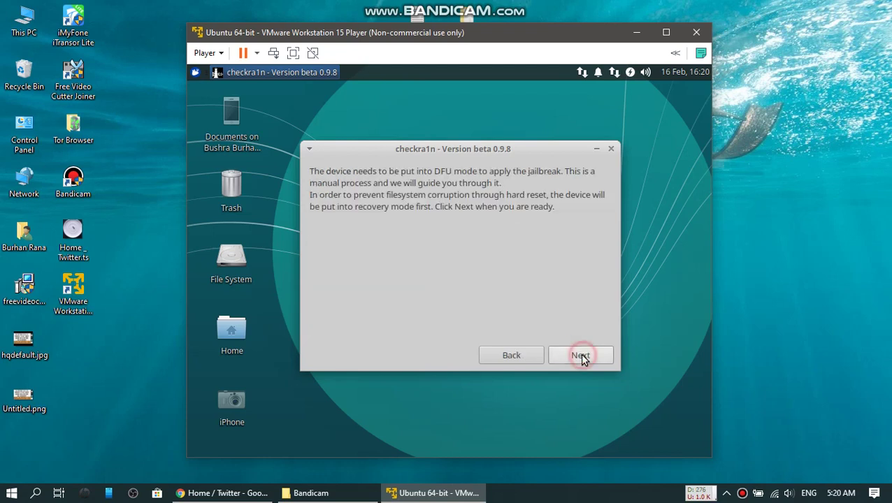
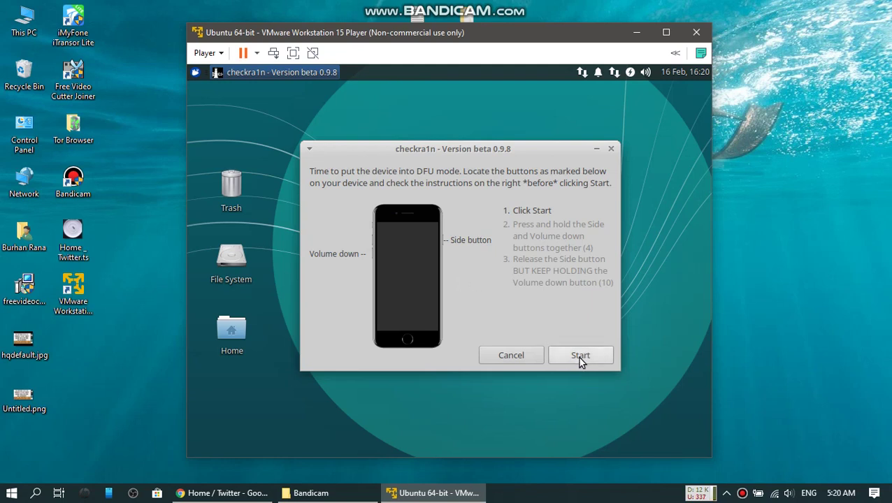
pyautogui.click(577, 357)
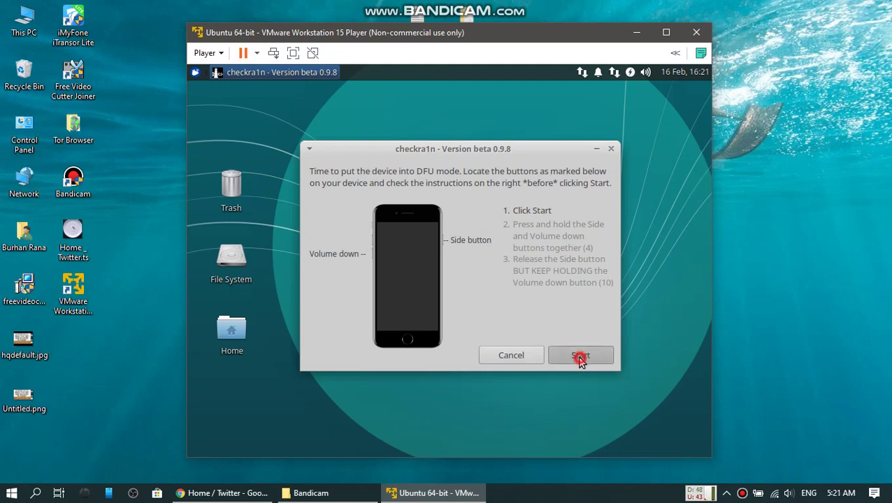
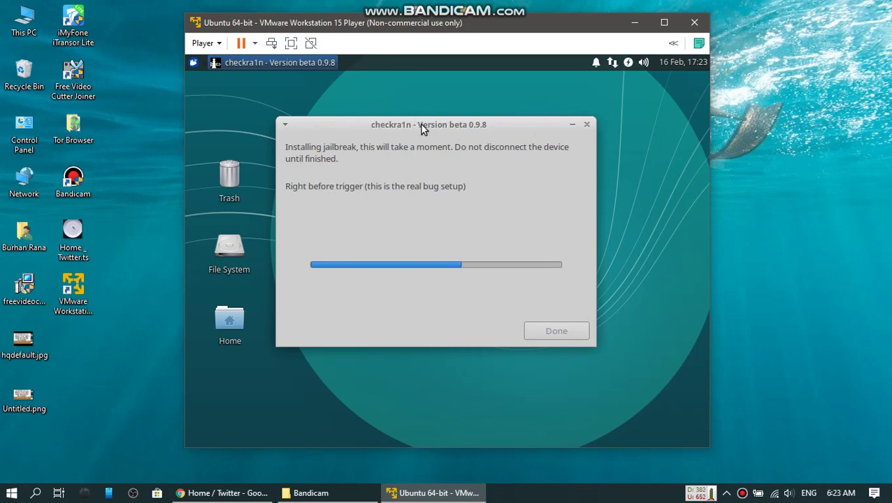
# Try to close the checkra1n window while the jailbreak installation is stuck
pyautogui.moveTo(420, 124); pyautogui.dragTo(433, 128)
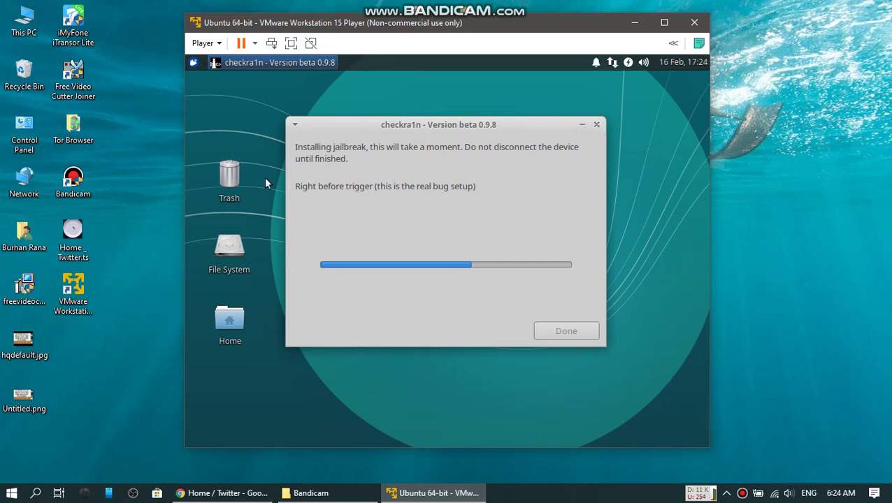
pyautogui.click(273, 67)
pyautogui.click(273, 68)
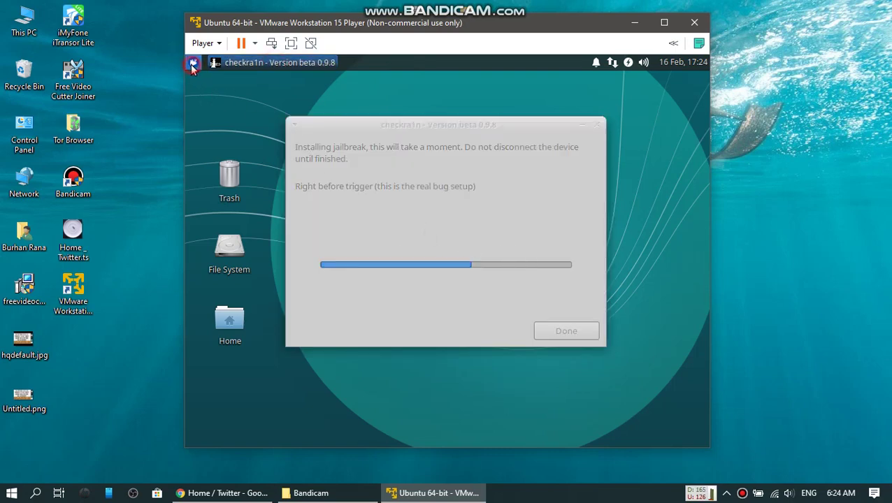
pyautogui.click(193, 64)
pyautogui.click(264, 67)
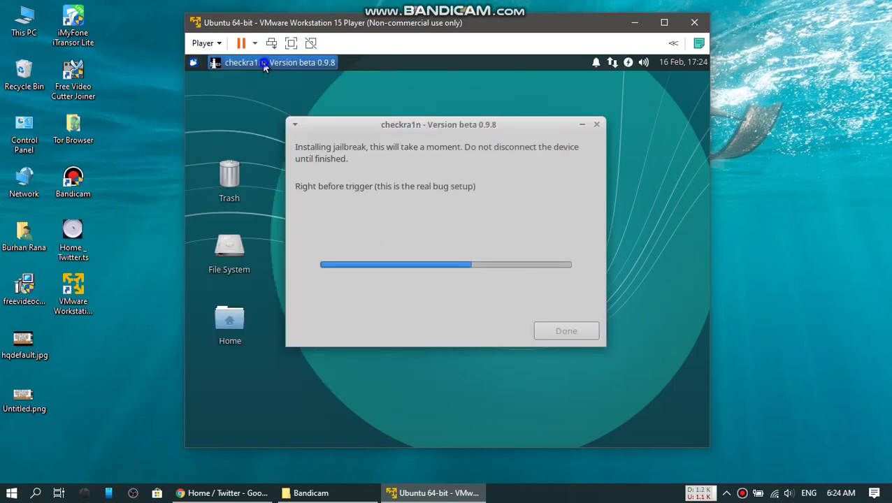
pyautogui.rightClick(264, 67)
pyautogui.click(258, 164)
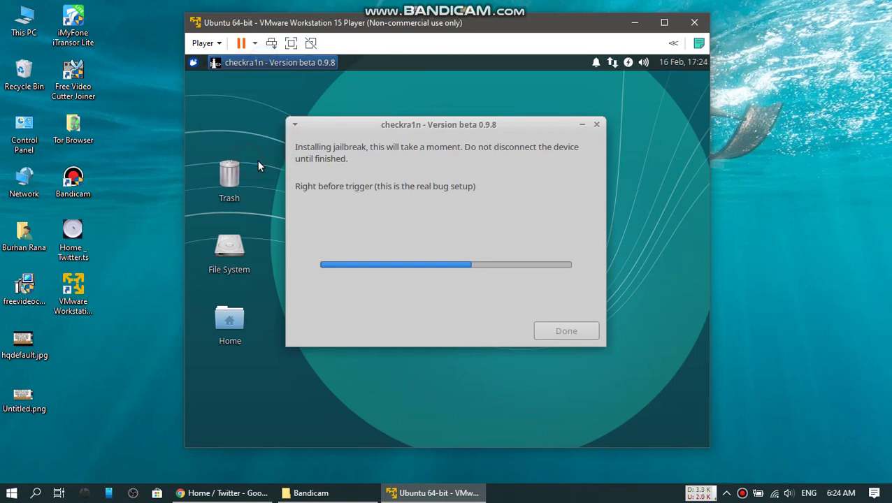
pyautogui.rightClick(290, 62)
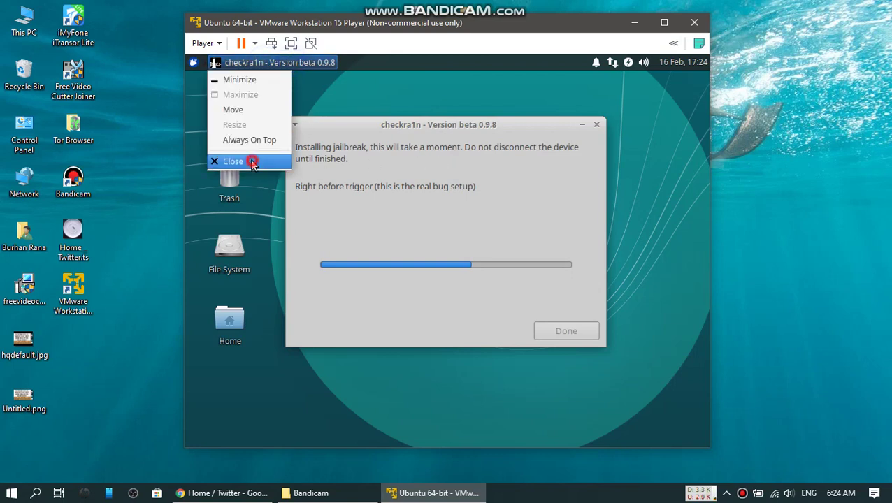
pyautogui.click(258, 164)
pyautogui.moveTo(453, 128); pyautogui.dragTo(462, 123)
# Open the Ubuntu guest's application launcher
pyautogui.click(193, 63)
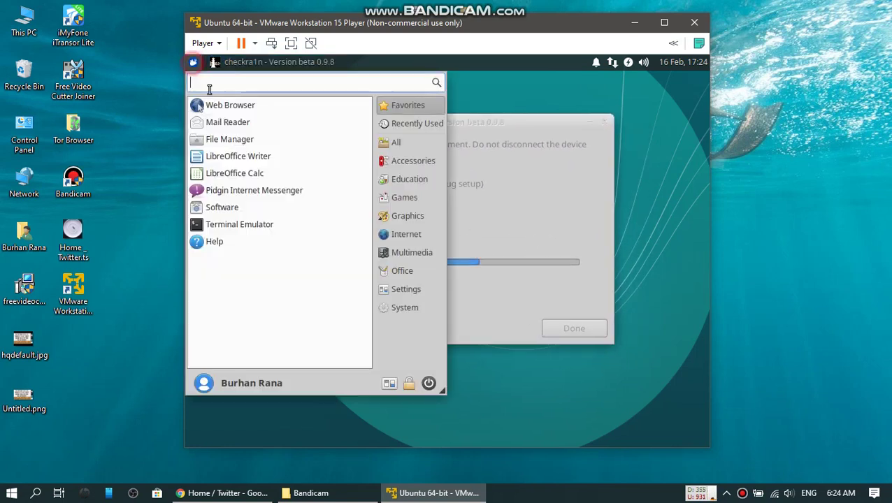